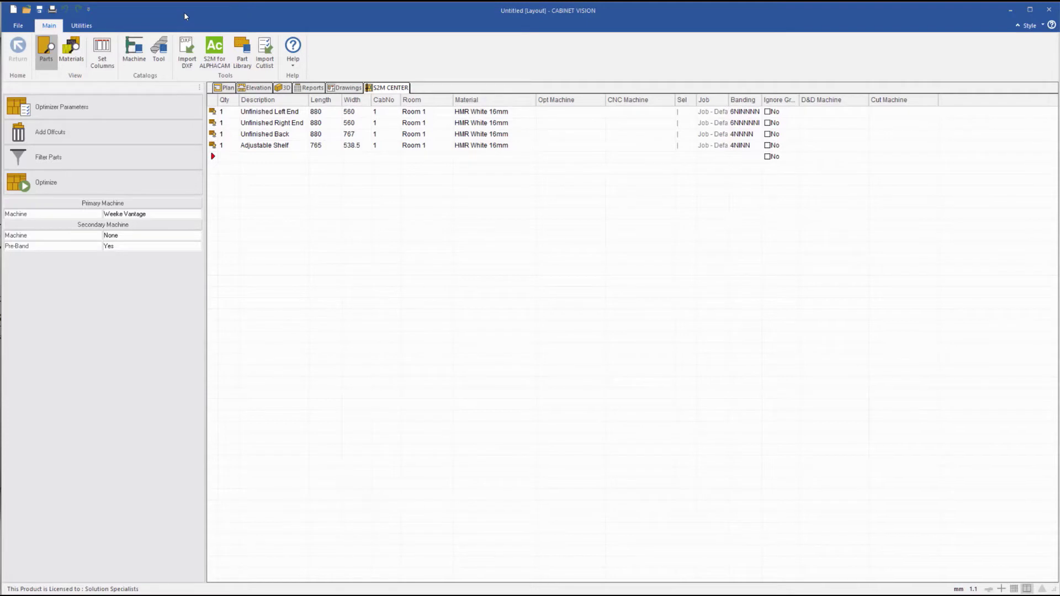
- Turn on Create Scrap Cuts in the Weeke Vantage machine catalog's Output settings
left_click(138, 59)
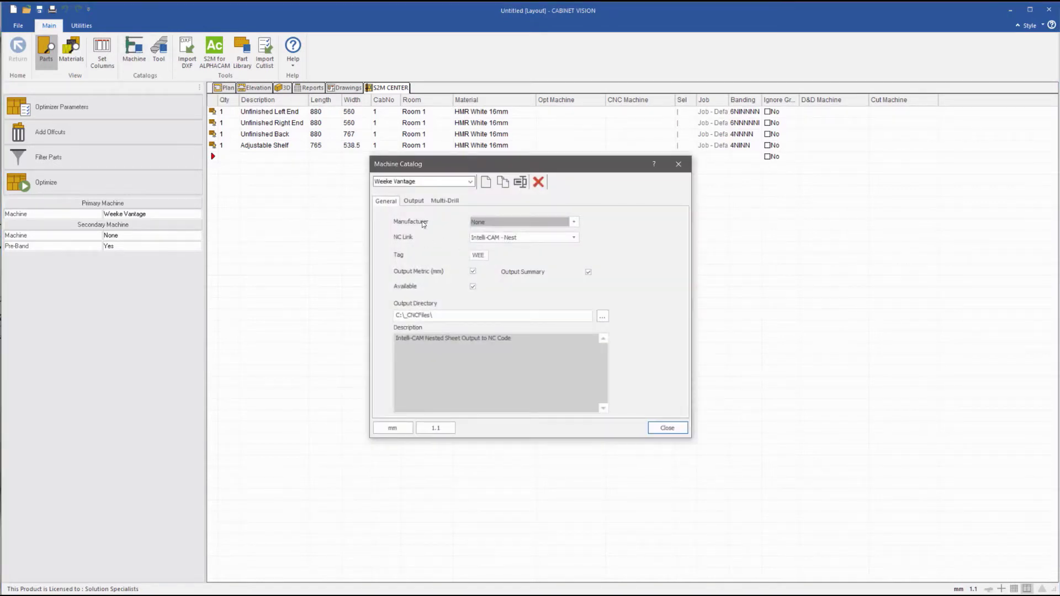
left_click(415, 201)
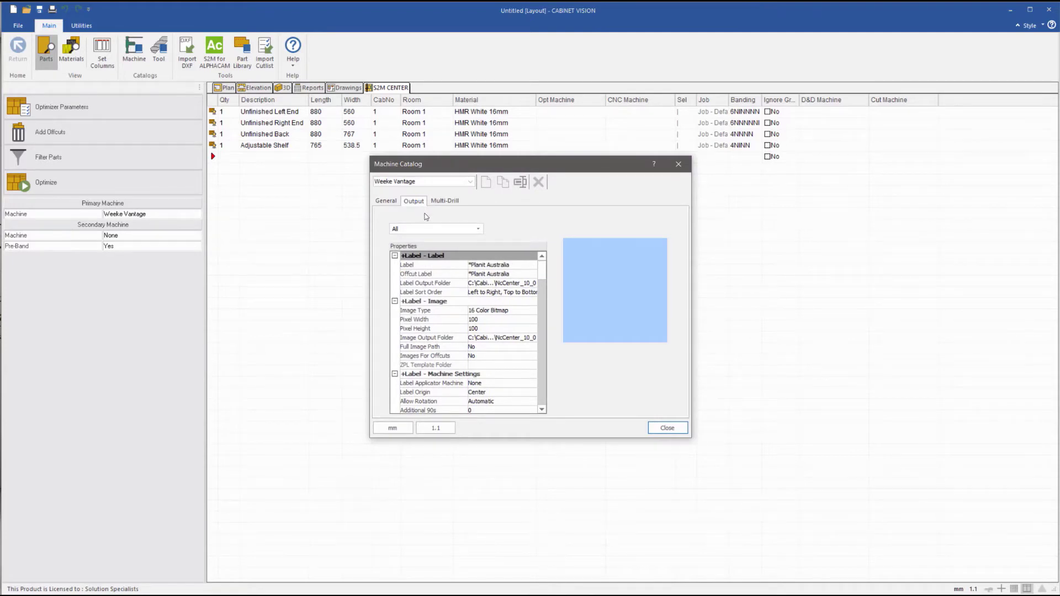
left_click(478, 230)
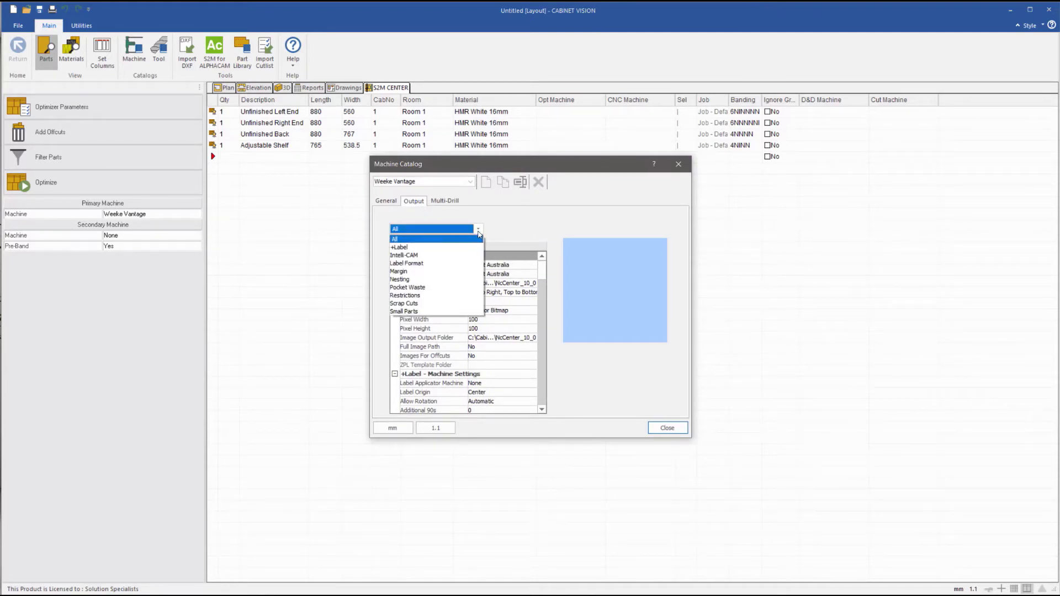
left_click(414, 303)
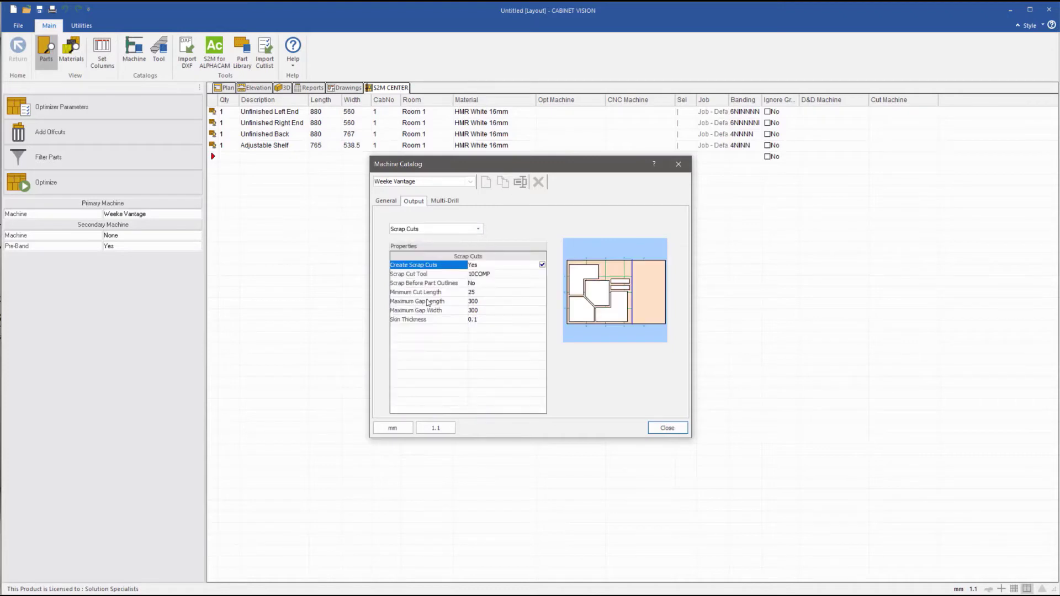
left_click(510, 266)
- Keep 10COMP as the scrap cut tool and set the skin thickness to 0.2
left_click(505, 275)
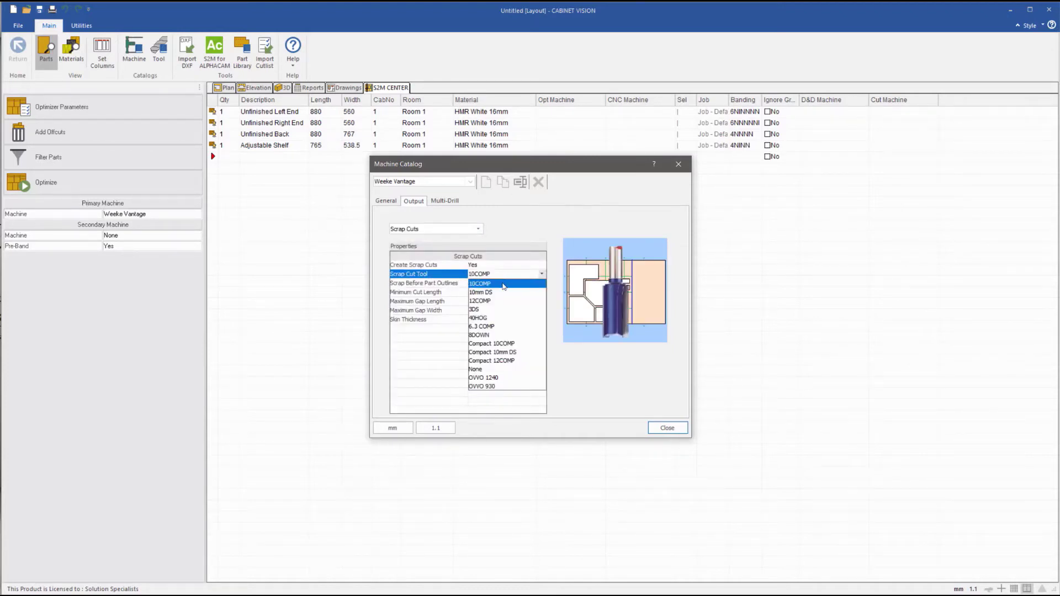
left_click(502, 284)
left_click(501, 286)
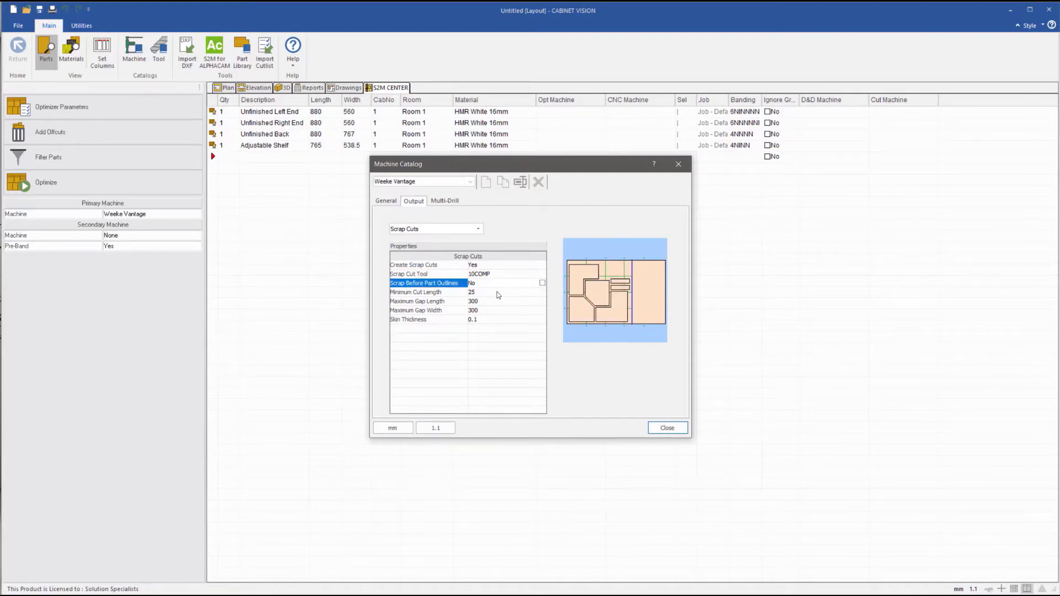
left_click(497, 294)
left_click(495, 313)
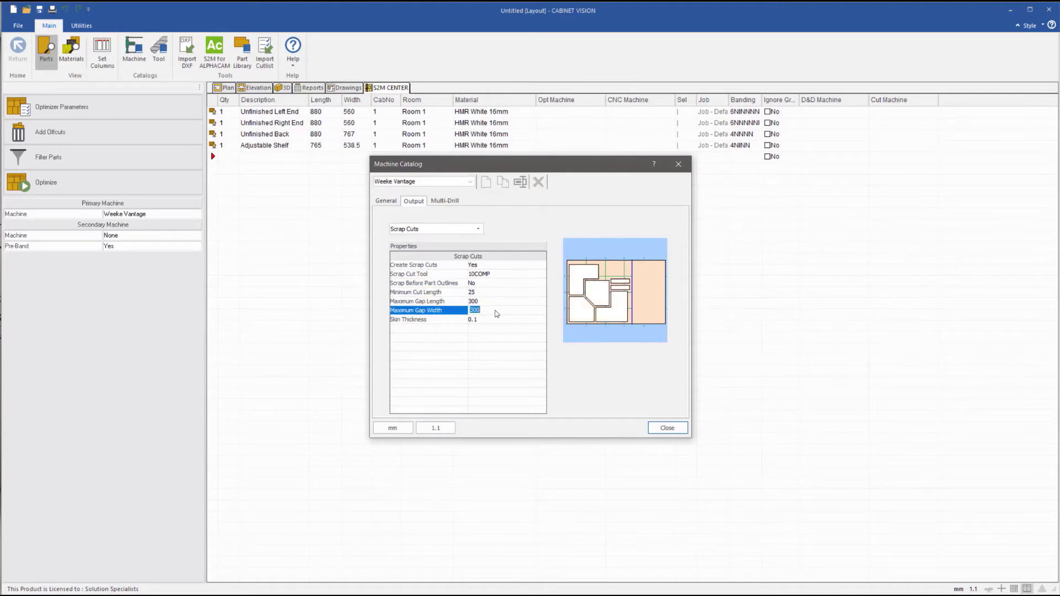
left_click(495, 321)
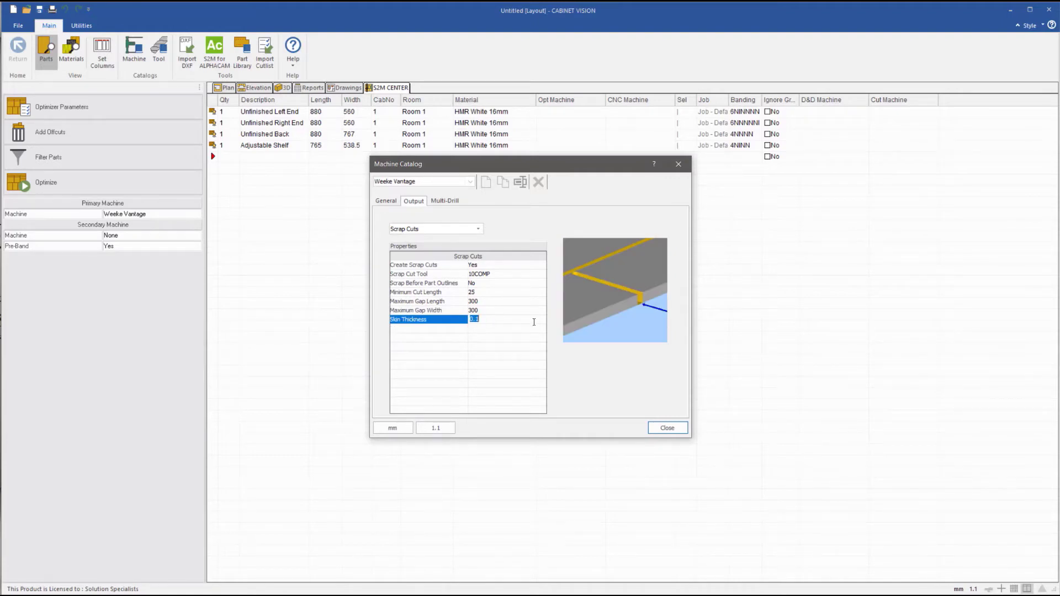
type("0.2")
left_click(508, 306)
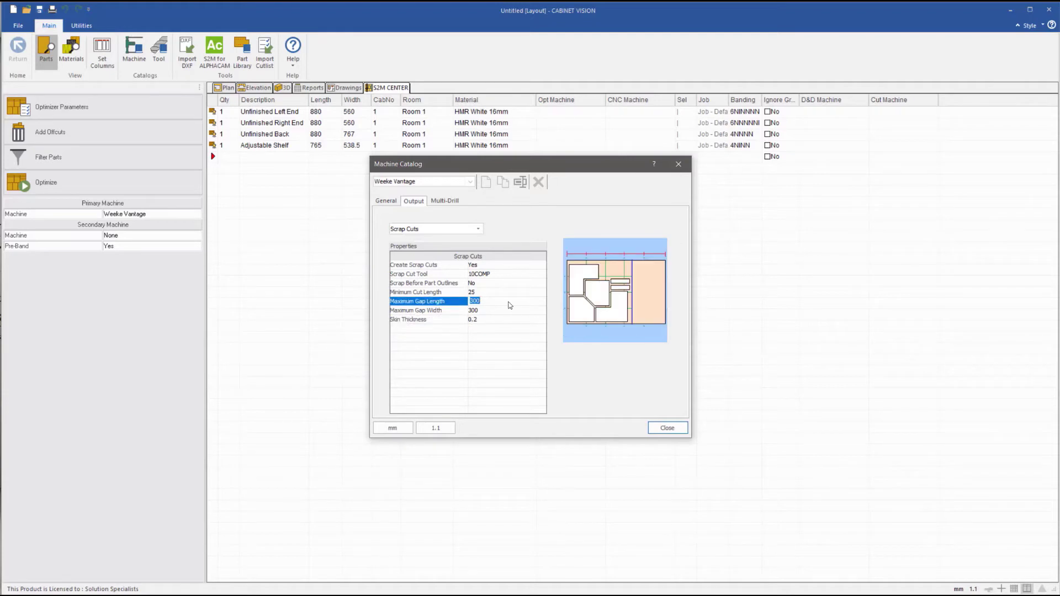
left_click(496, 321)
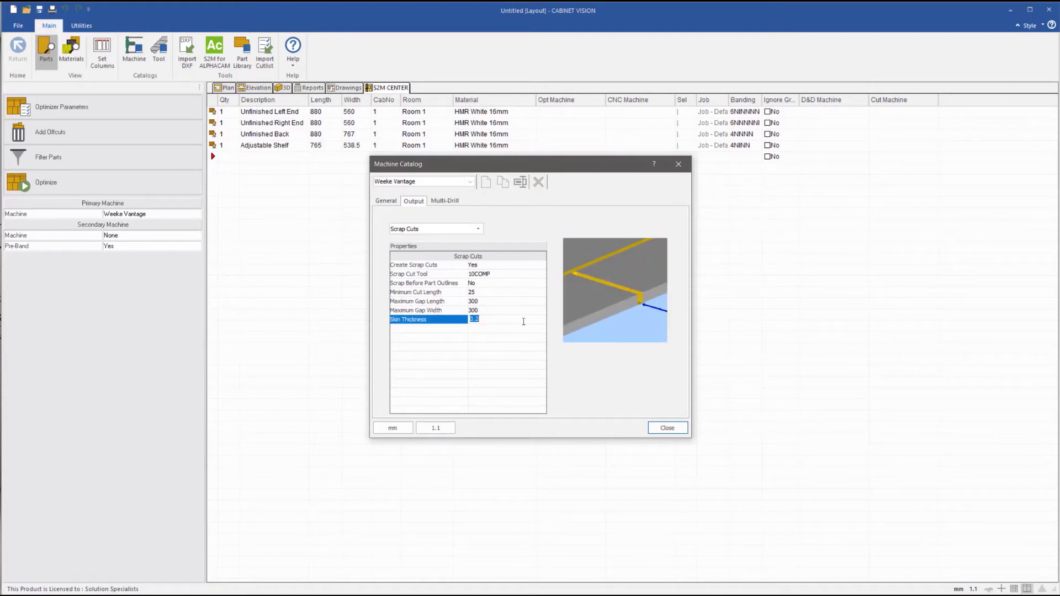
- Review the Pocket Waste settings, keeping 10COMP as the pocket waste tool
left_click(479, 230)
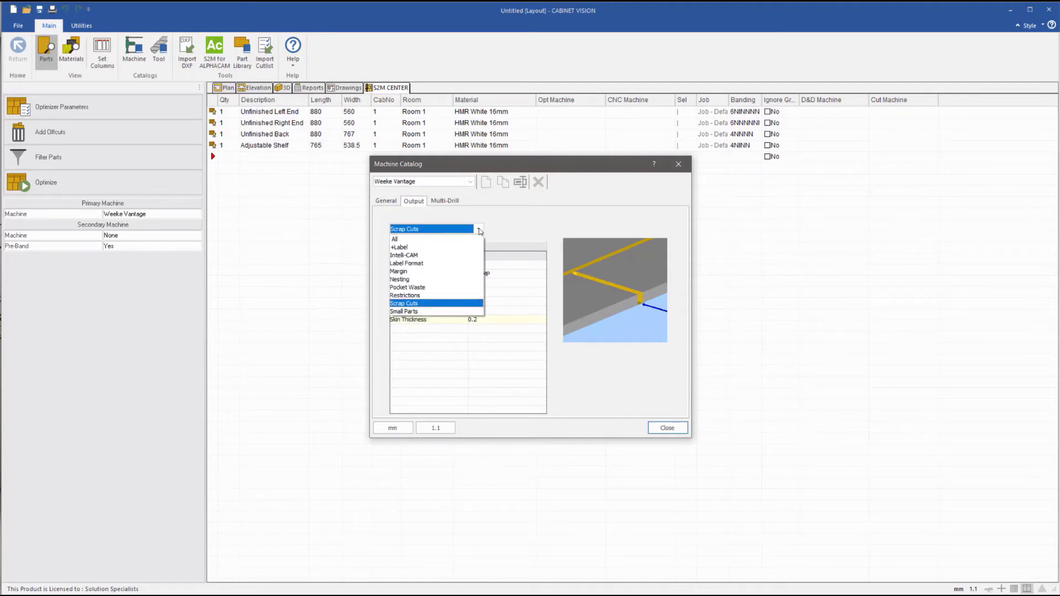
left_click(414, 287)
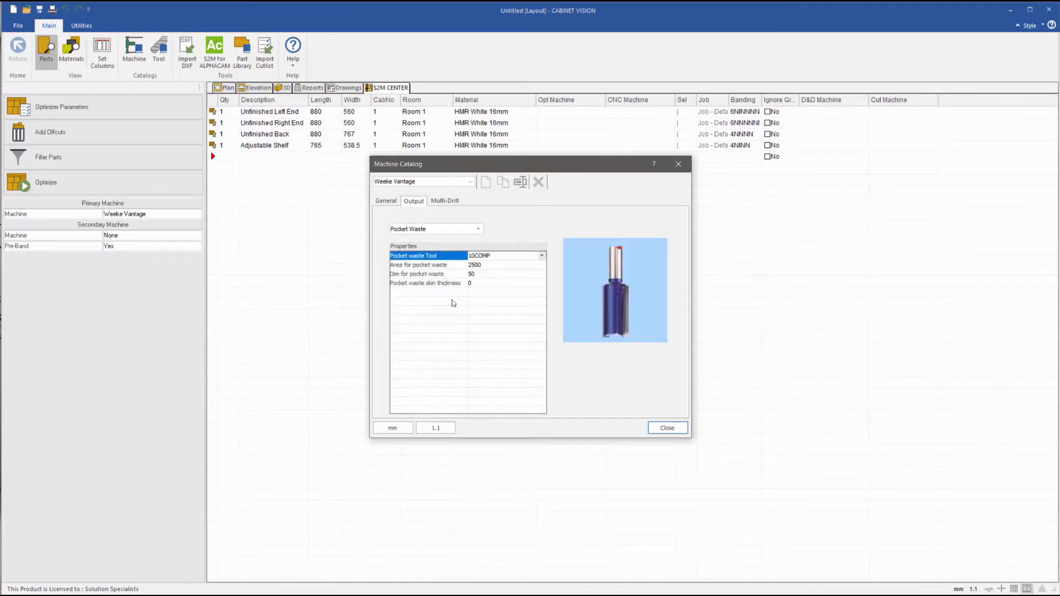
left_click(541, 256)
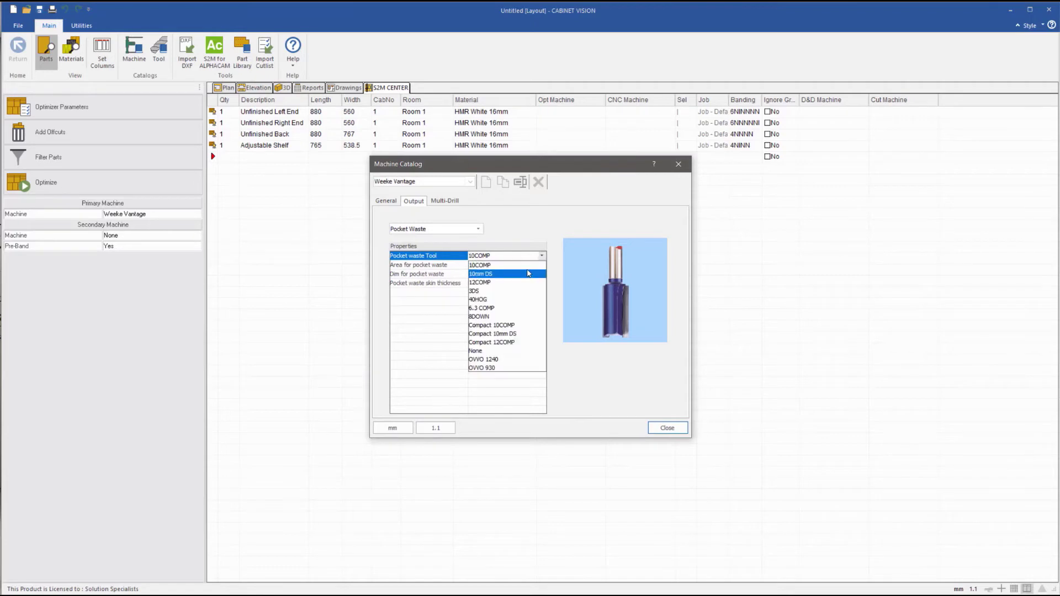
left_click(521, 266)
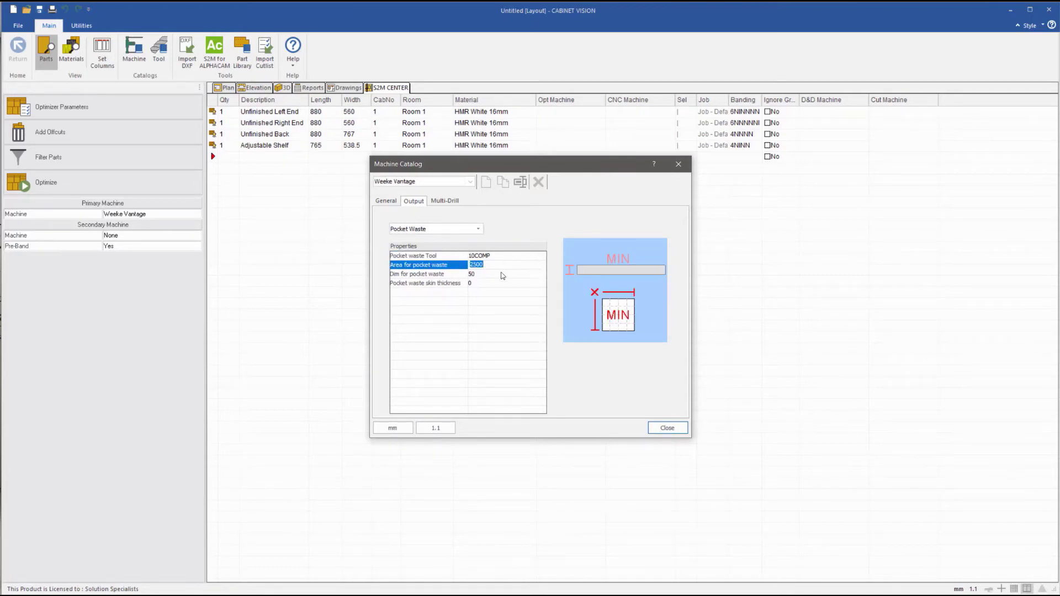
left_click(502, 275)
left_click(489, 283)
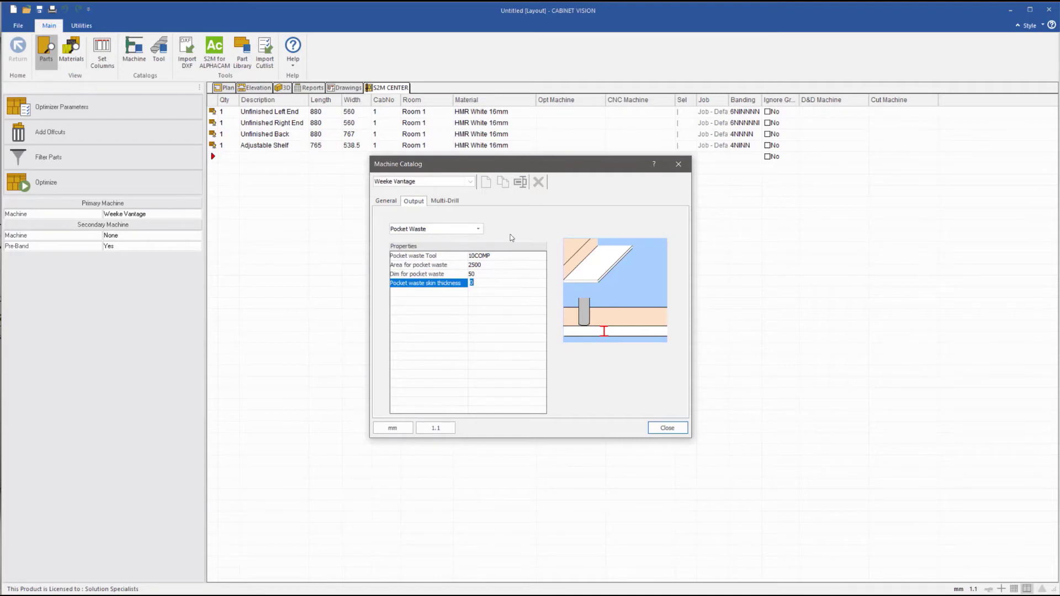
- Set Square Off Nest to Yes in the Nesting output settings
left_click(478, 230)
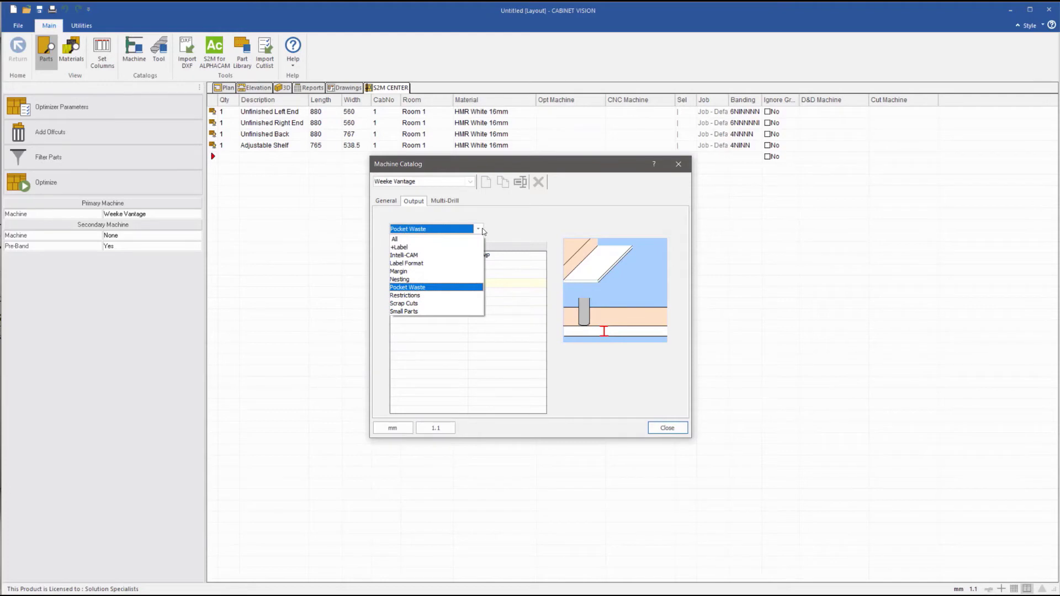
left_click(405, 280)
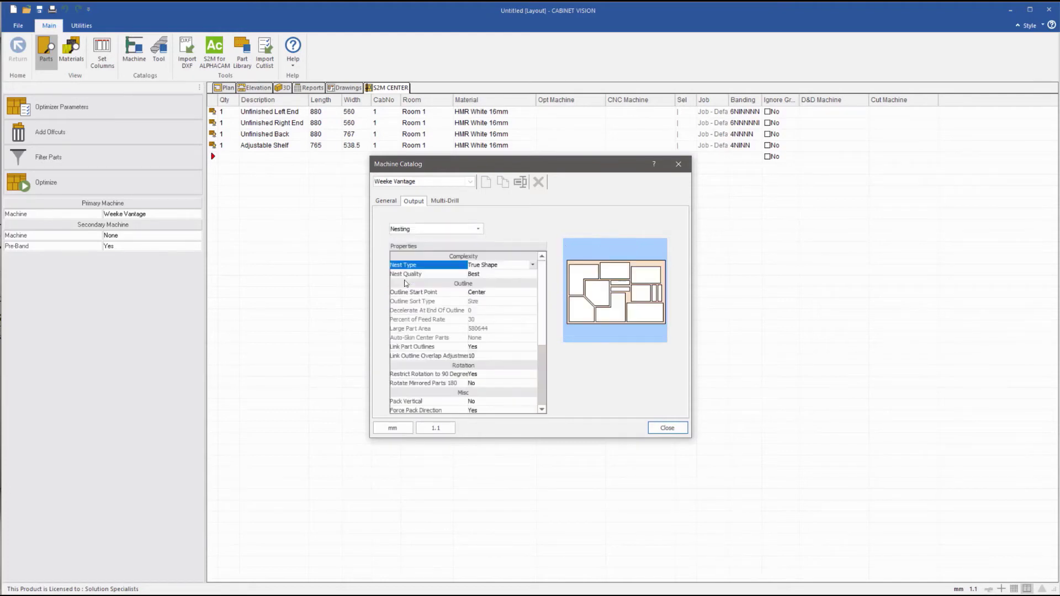
scroll(484, 328, "down", 2)
scroll(484, 330, "down", 2)
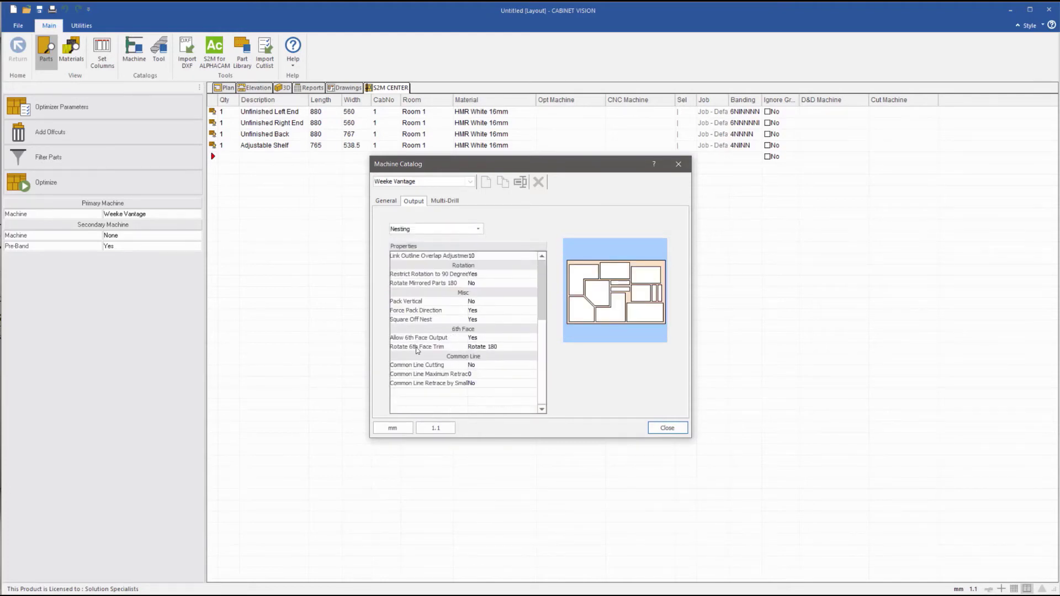
left_click(412, 320)
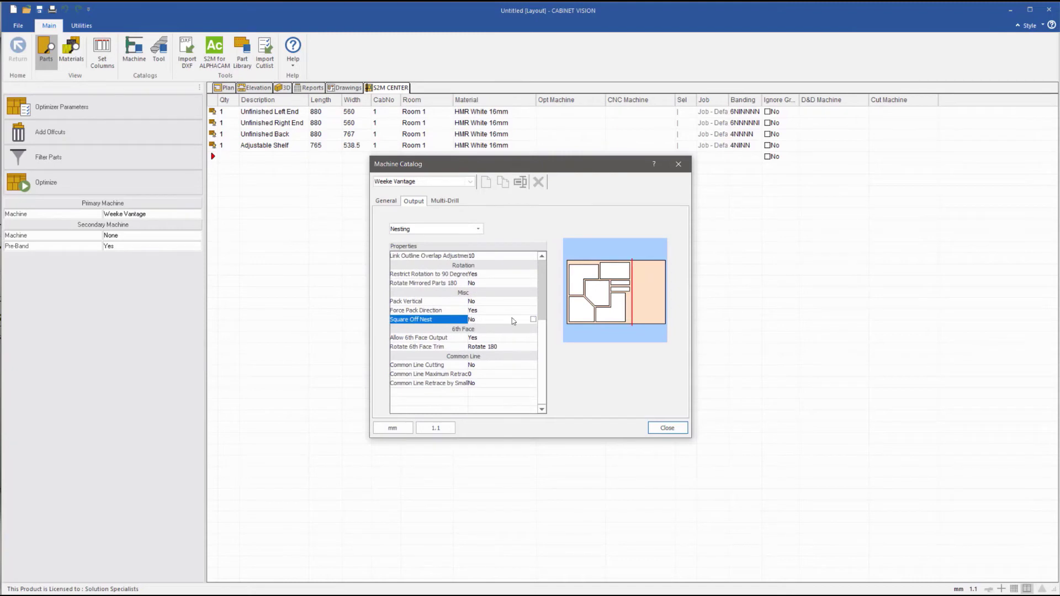
- Close the machine catalog and bring up the Offcuts settings in Optimizer Parameters
left_click(684, 429)
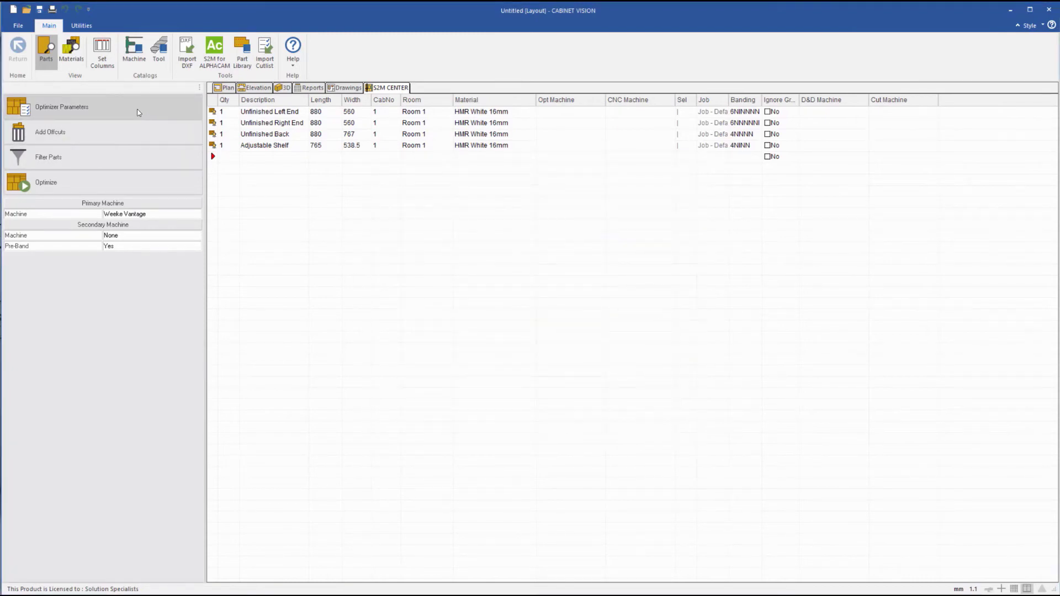
left_click(137, 109)
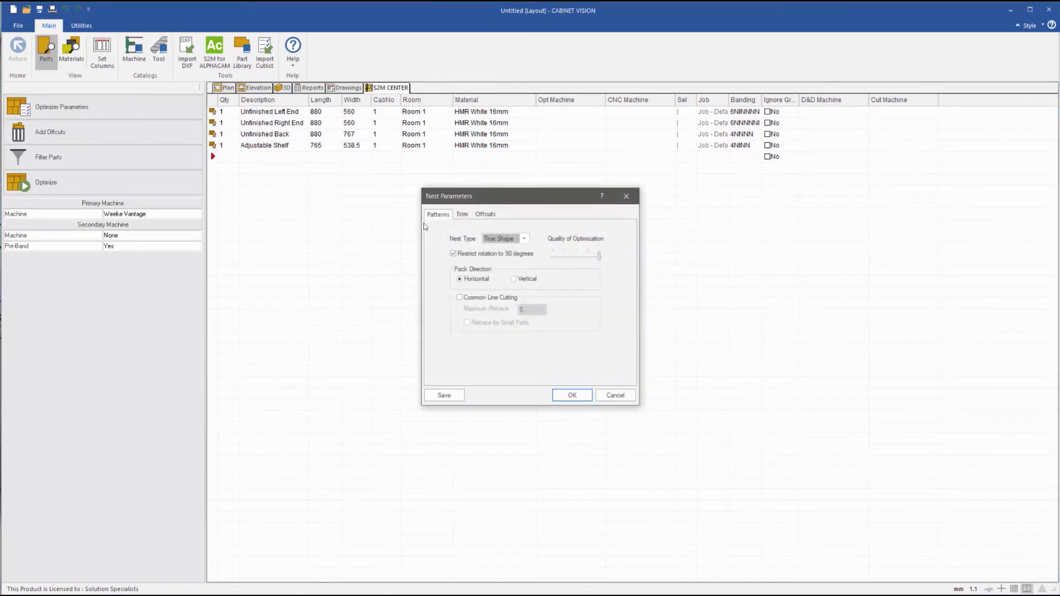
left_click(484, 214)
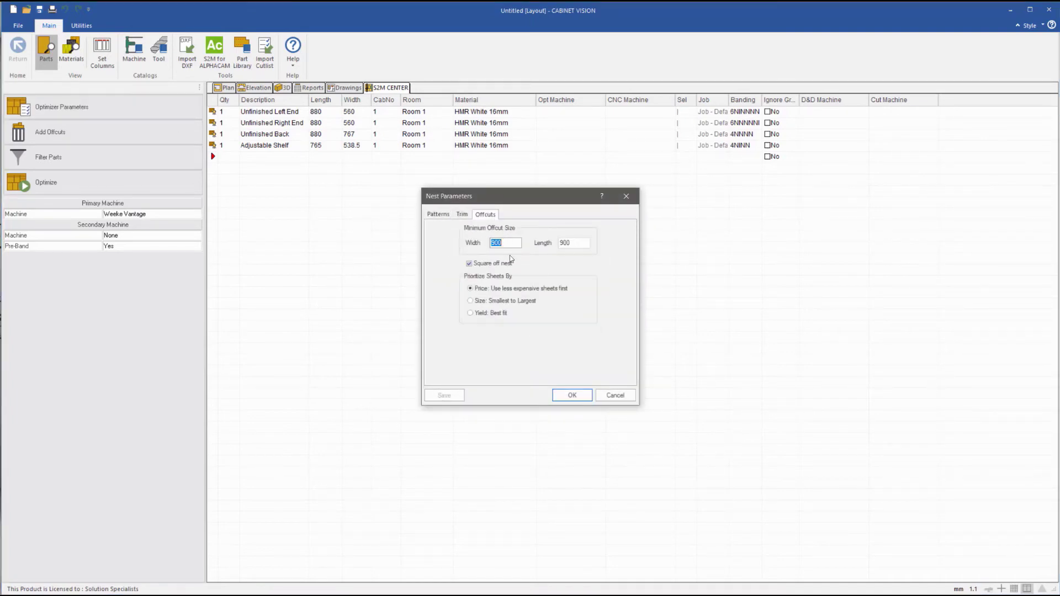
- Accept the Nest Parameters with square-off nesting and 900 minimum offcuts
left_click(583, 399)
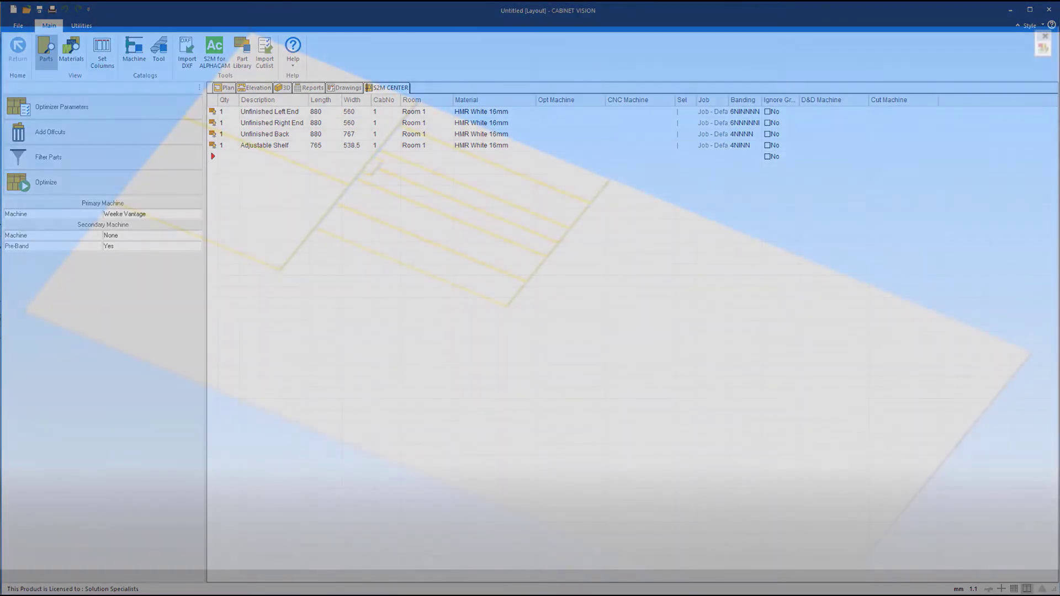